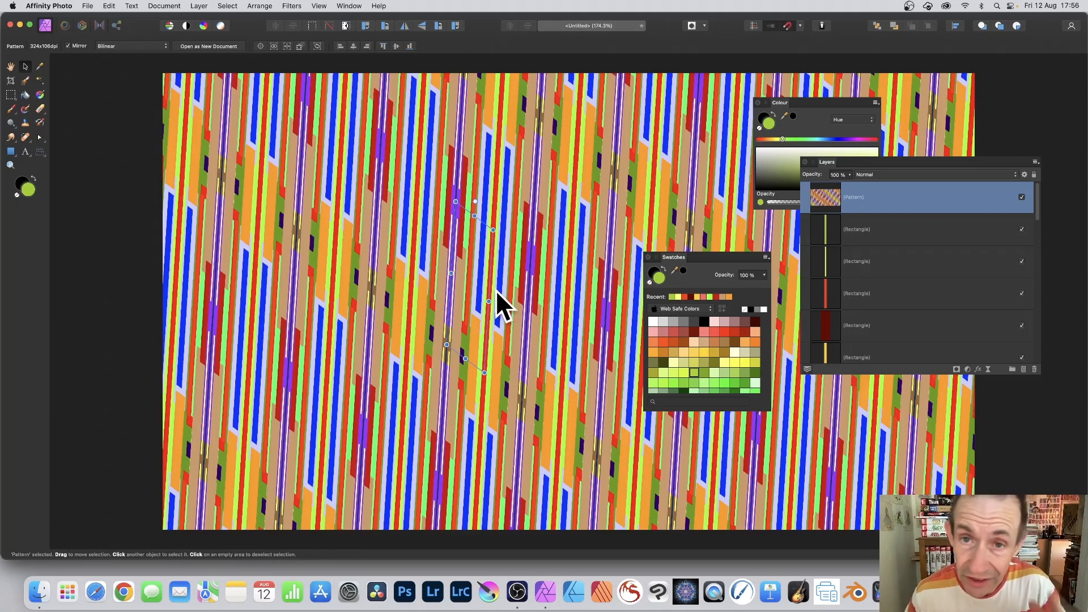
# Undo the last two operations that turned the rectangles into a pattern, and deselect the remaining rectangle
pyautogui.press('super+z')
pyautogui.press('super+z')
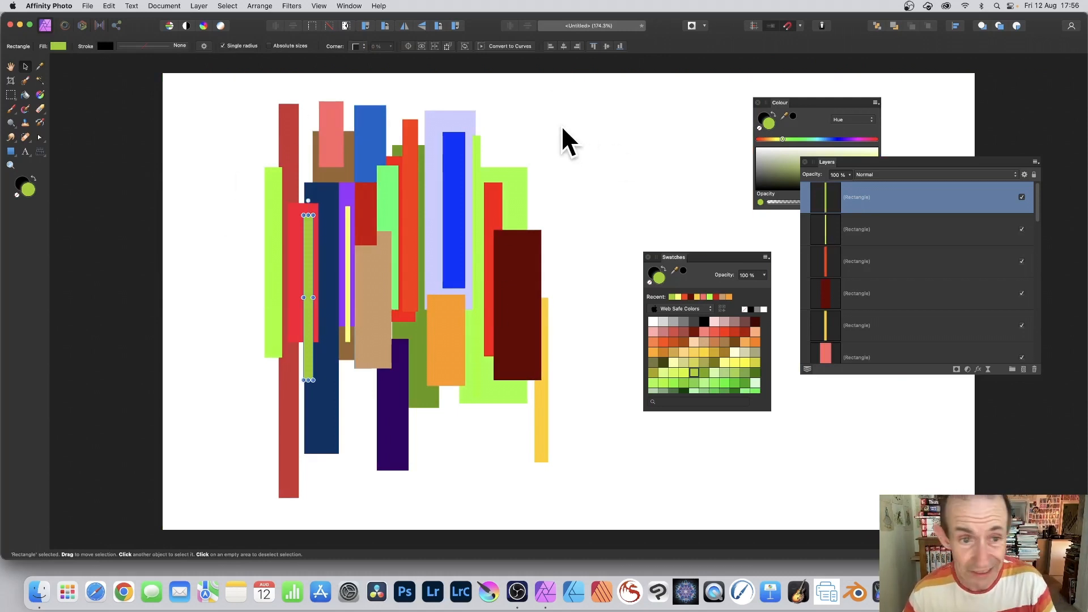
pyautogui.click(561, 124)
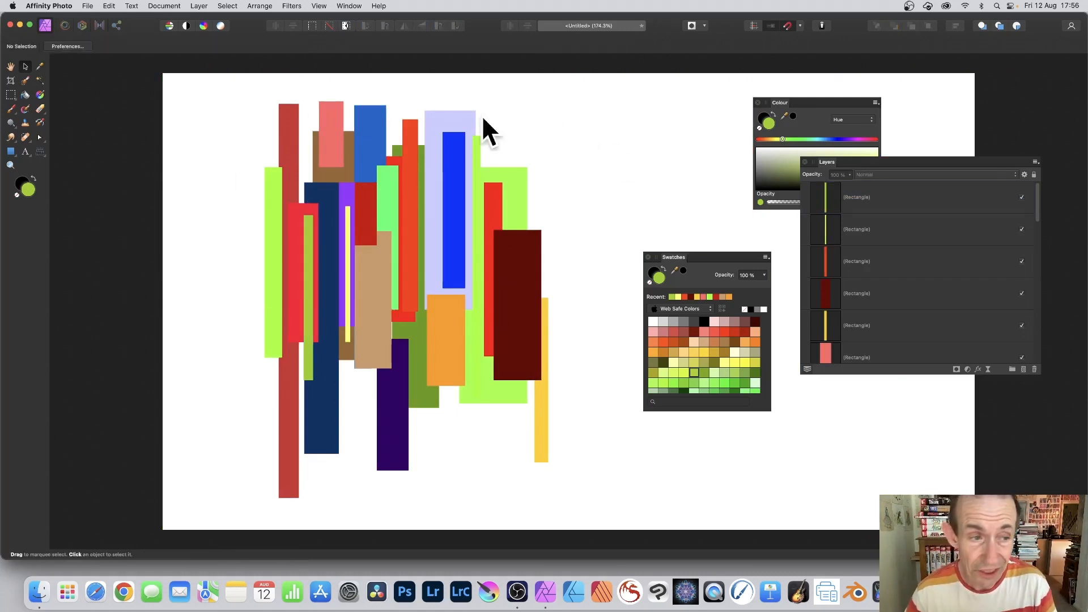
# Draw two tall narrow rectangles over the artwork, a yellow-orange one beside the blue block and a bright green one near the left edge
pyautogui.click(9, 152)
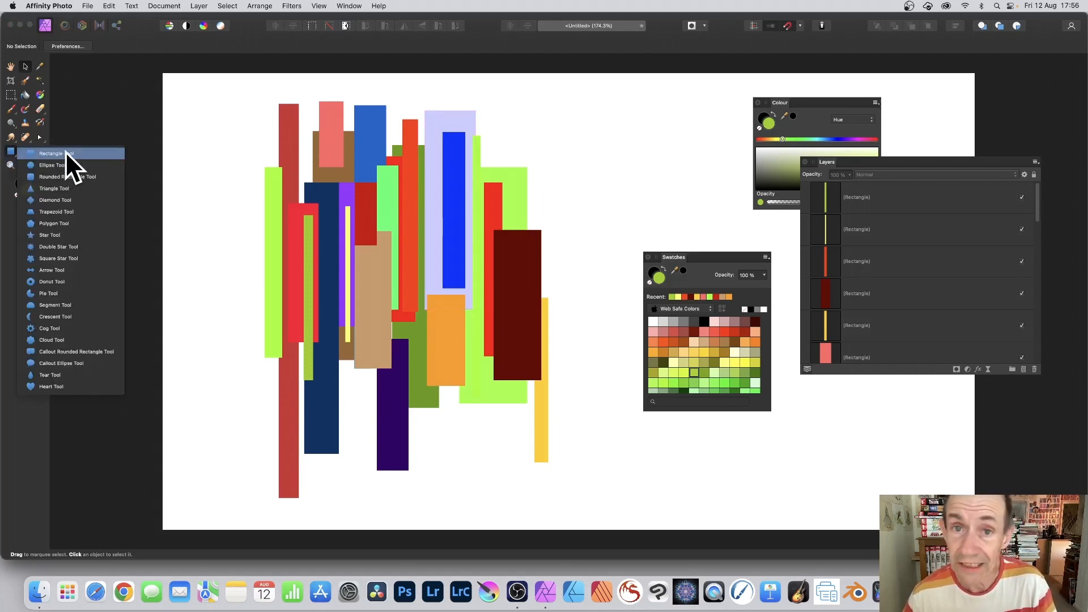
pyautogui.click(65, 153)
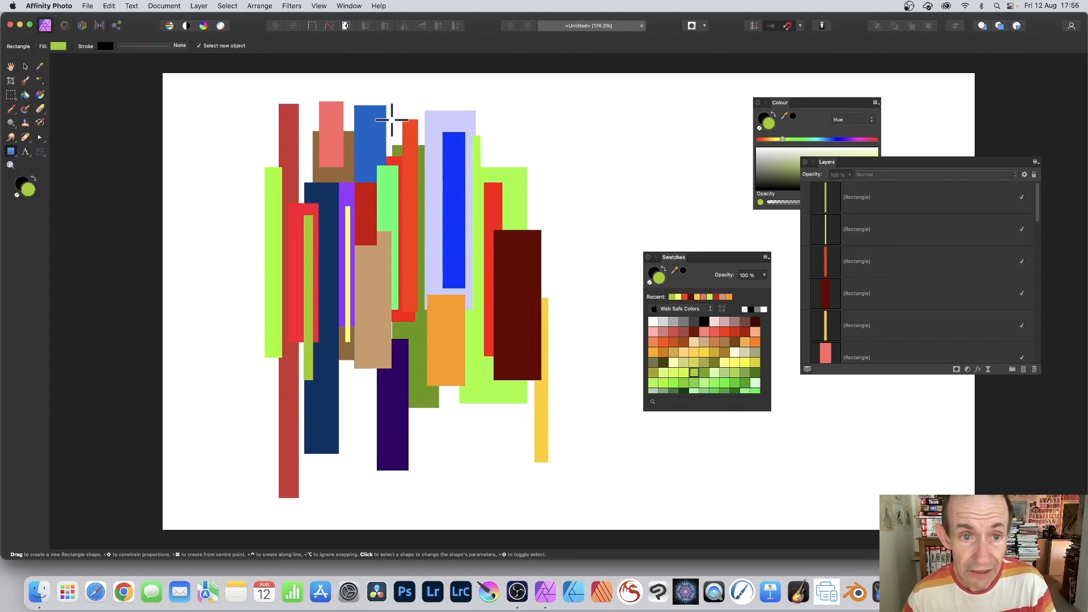
pyautogui.moveTo(389, 103)
pyautogui.mouseDown()
pyautogui.moveTo(409, 111)
pyautogui.moveTo(408, 329)
pyautogui.mouseUp()
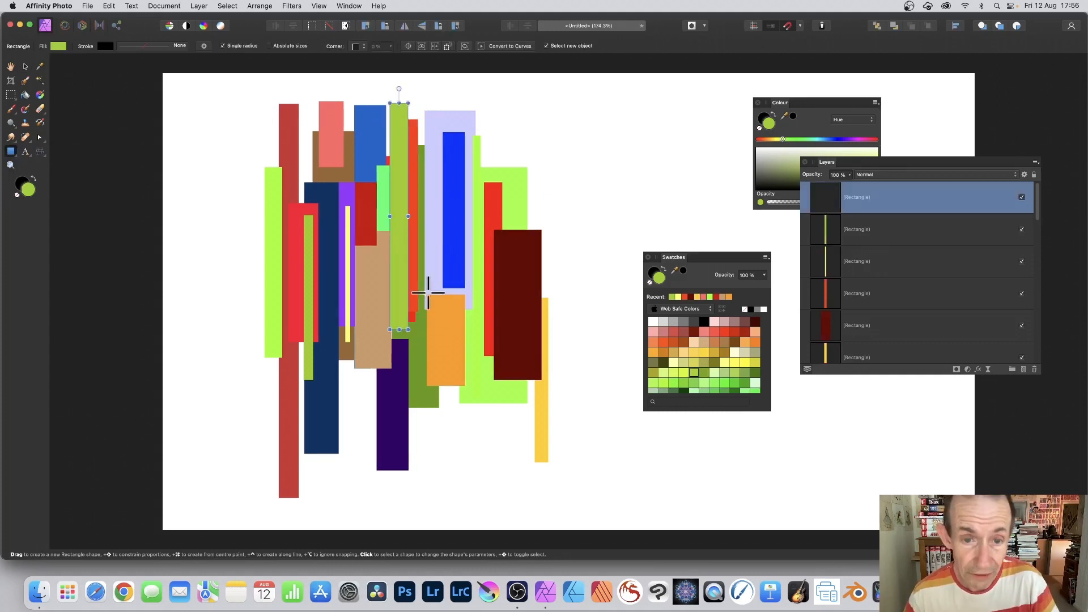
pyautogui.click(704, 352)
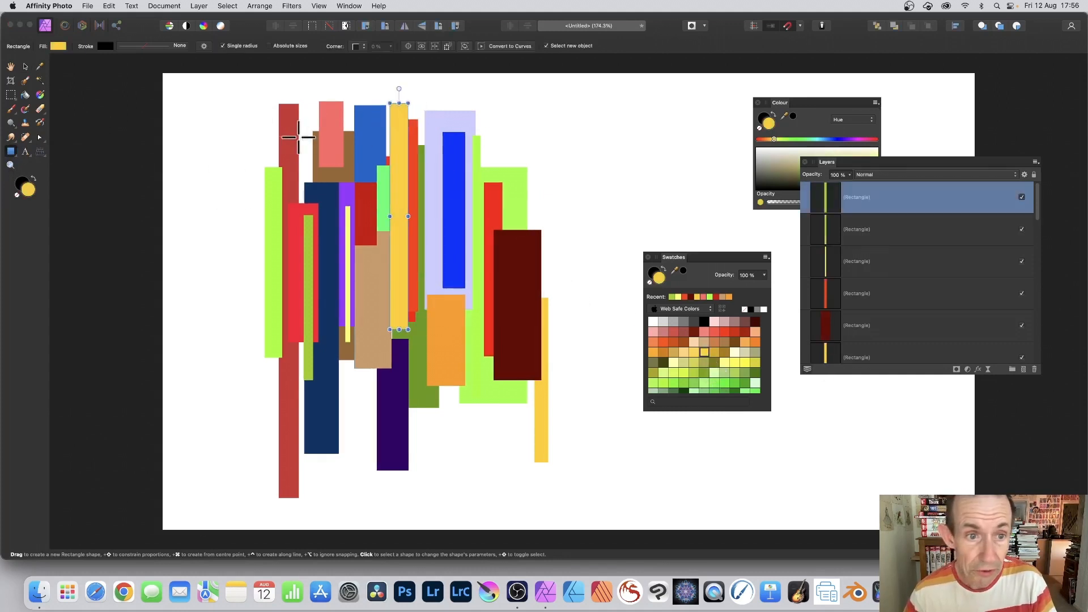
pyautogui.moveTo(294, 132)
pyautogui.mouseDown()
pyautogui.moveTo(349, 301)
pyautogui.moveTo(314, 325)
pyautogui.mouseUp()
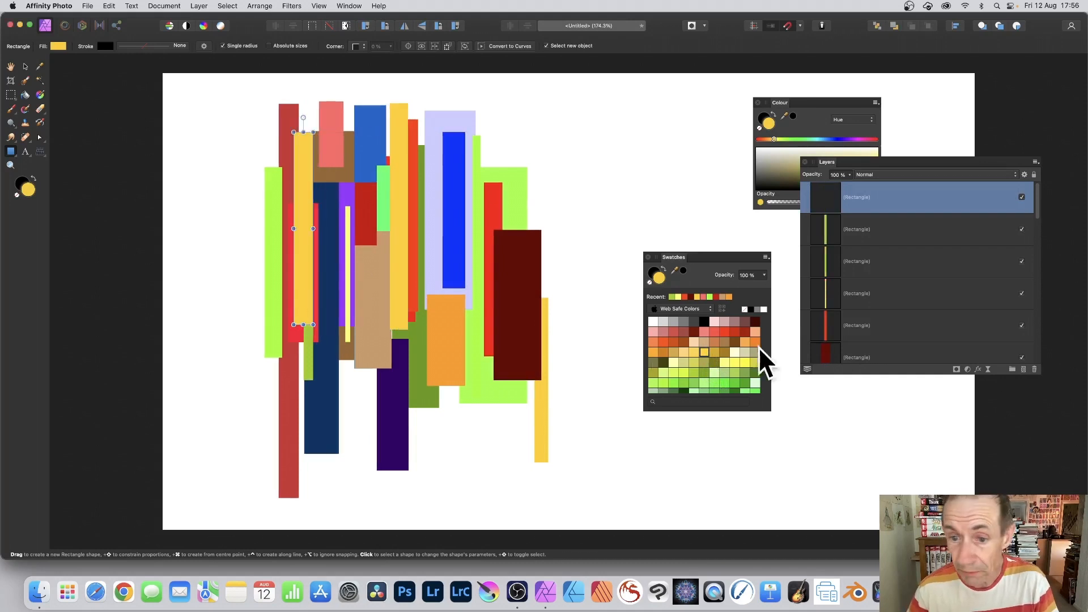
pyautogui.click(725, 383)
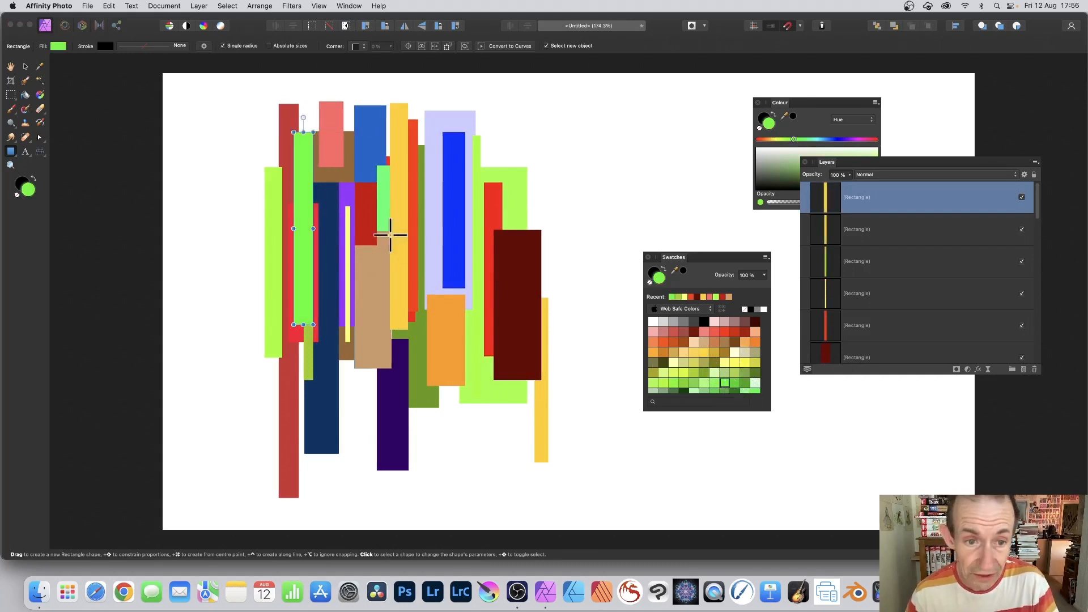
# Add a small red rectangle on the tan block and thin salmon strips over the yellow-orange and bright blue bars
pyautogui.moveTo(367, 270); pyautogui.dragTo(385, 301)
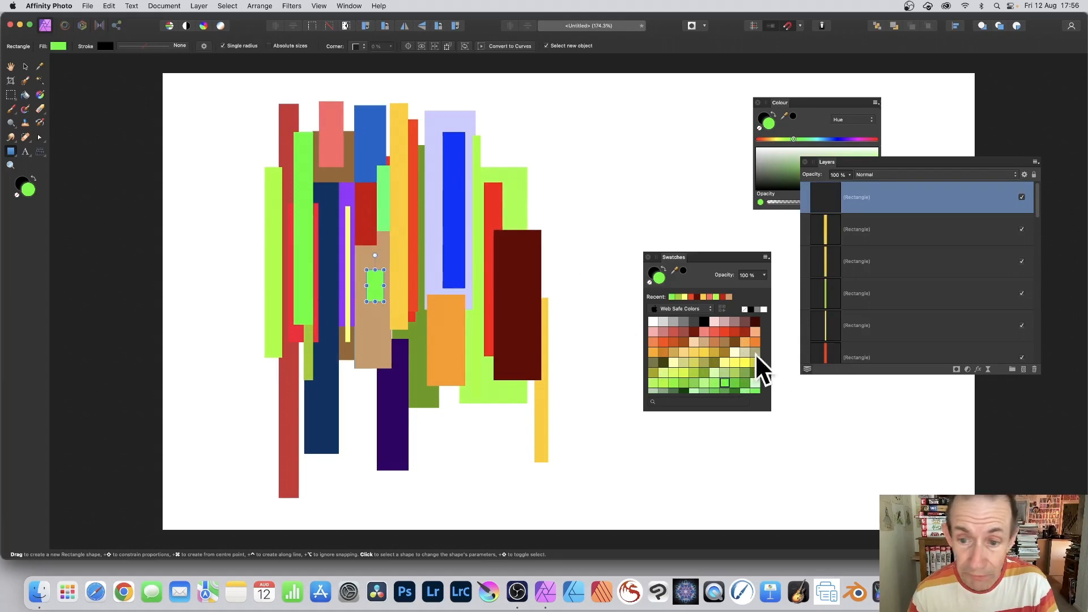
pyautogui.click(725, 331)
pyautogui.moveTo(397, 215); pyautogui.dragTo(400, 309)
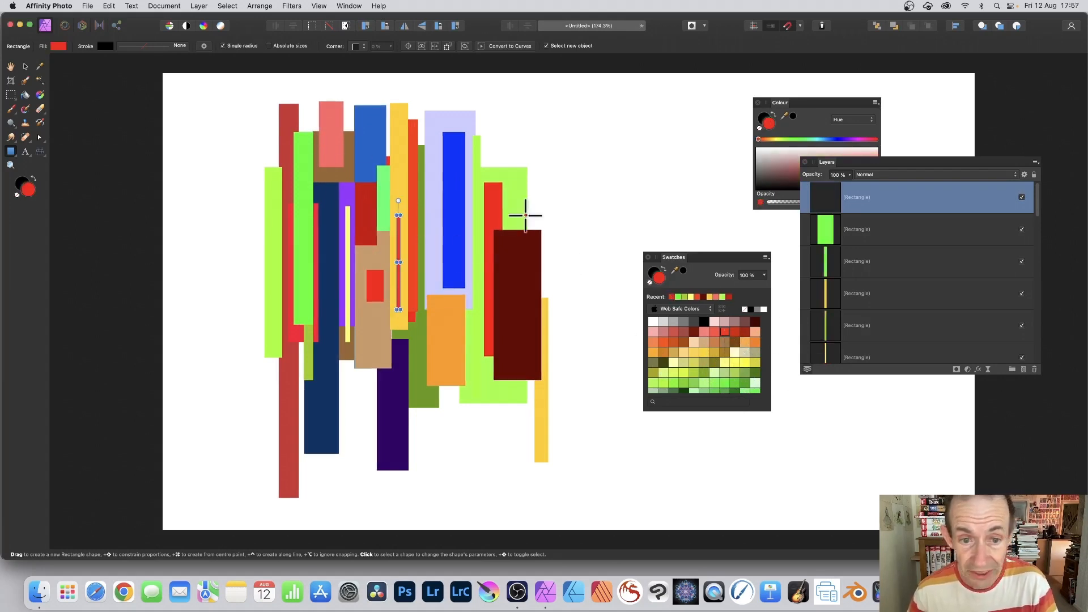
pyautogui.click(704, 331)
pyautogui.moveTo(452, 164); pyautogui.dragTo(460, 330)
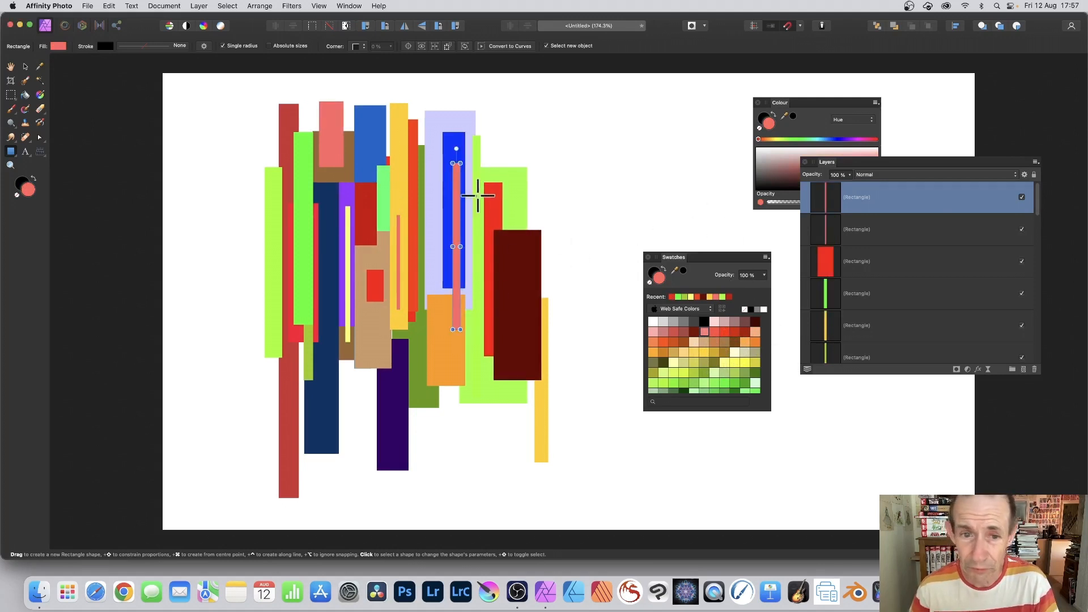
# Add a tall yellow rectangle beside the dark maroon block and two dusty-pink rectangles along the artwork's upper left edge
pyautogui.moveTo(476, 200); pyautogui.dragTo(498, 347)
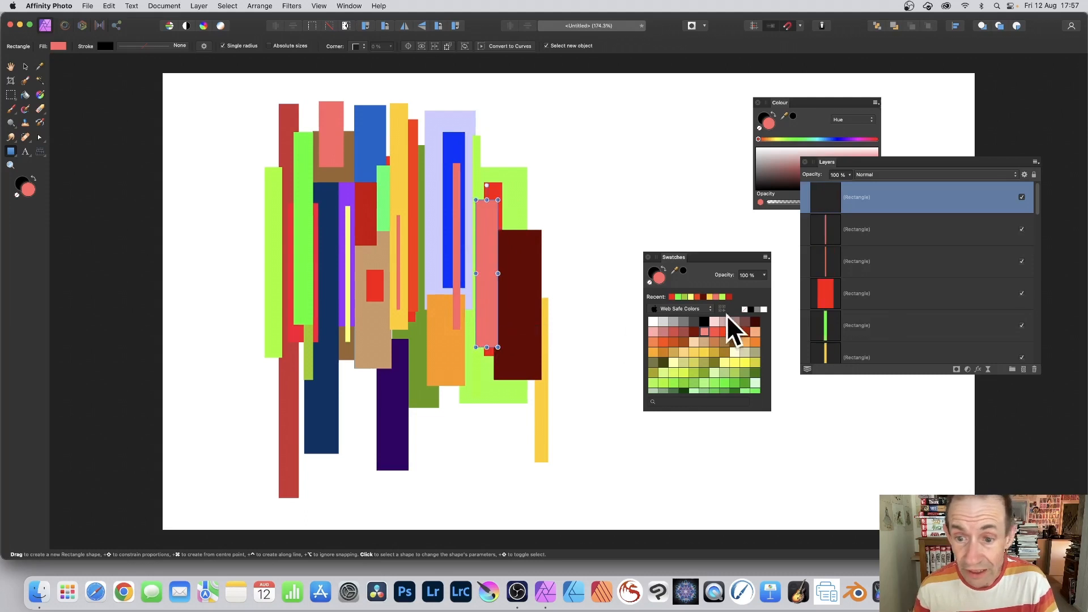
pyautogui.click(736, 362)
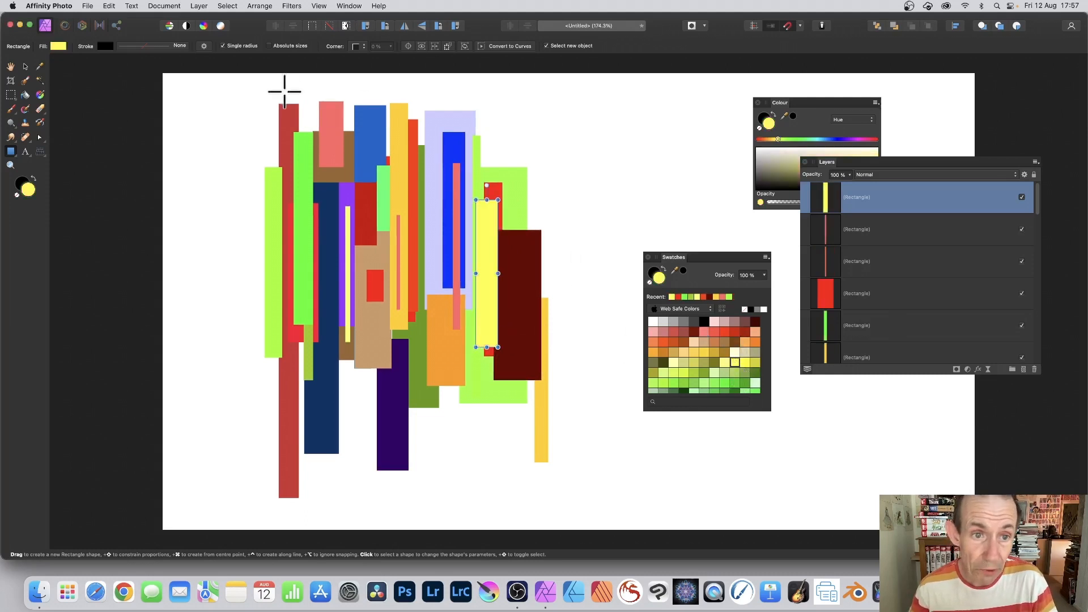
pyautogui.moveTo(284, 92); pyautogui.dragTo(306, 173)
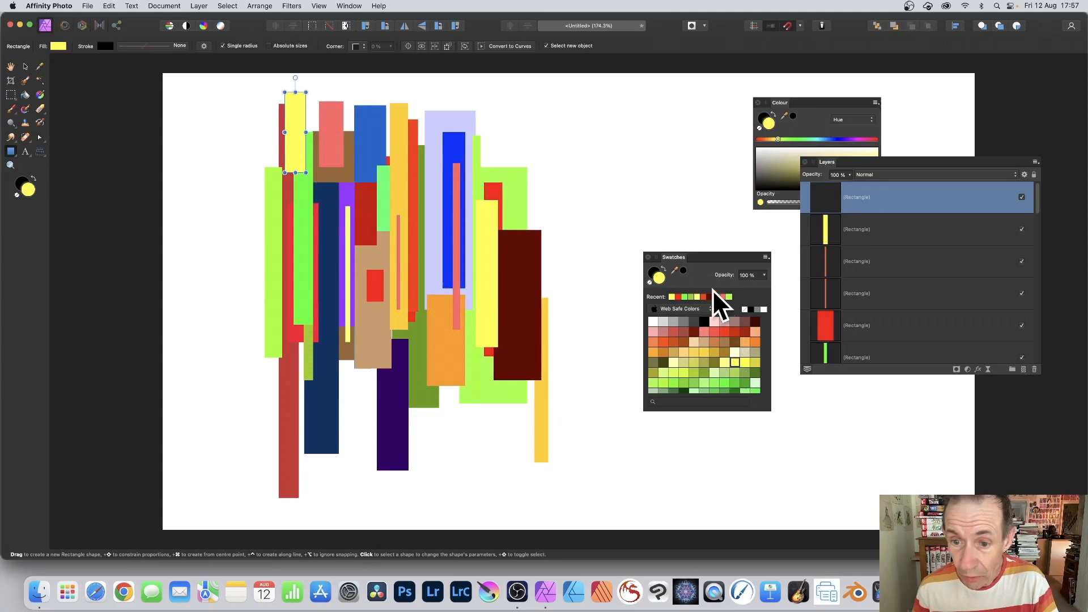
pyautogui.click(725, 321)
pyautogui.moveTo(337, 87); pyautogui.dragTo(356, 163)
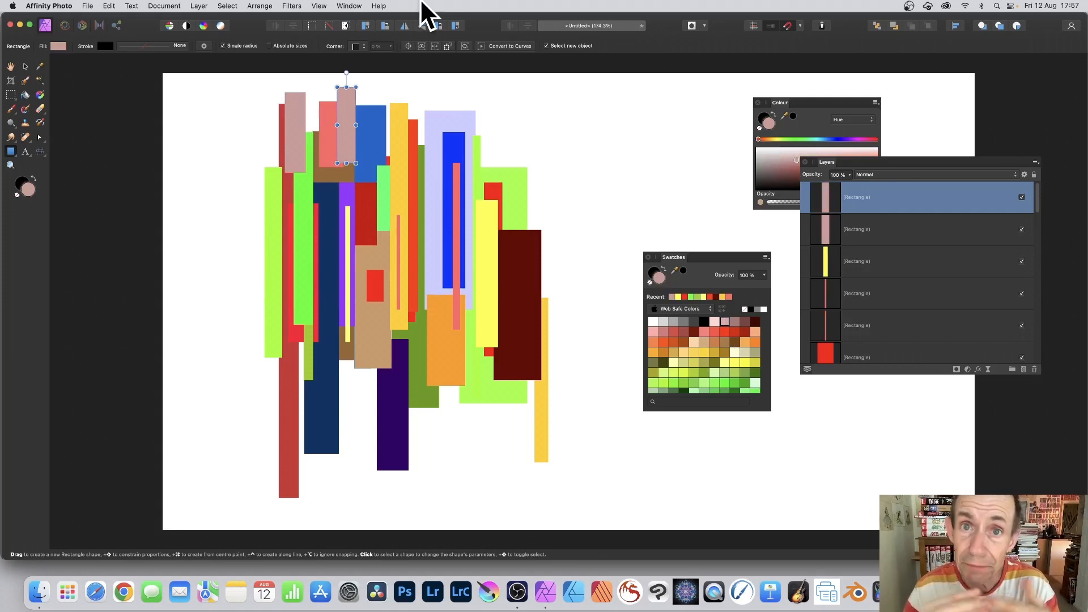
# Select all the rectangles and create a merged pixel layer from them with Merge Visible
pyautogui.click(25, 66)
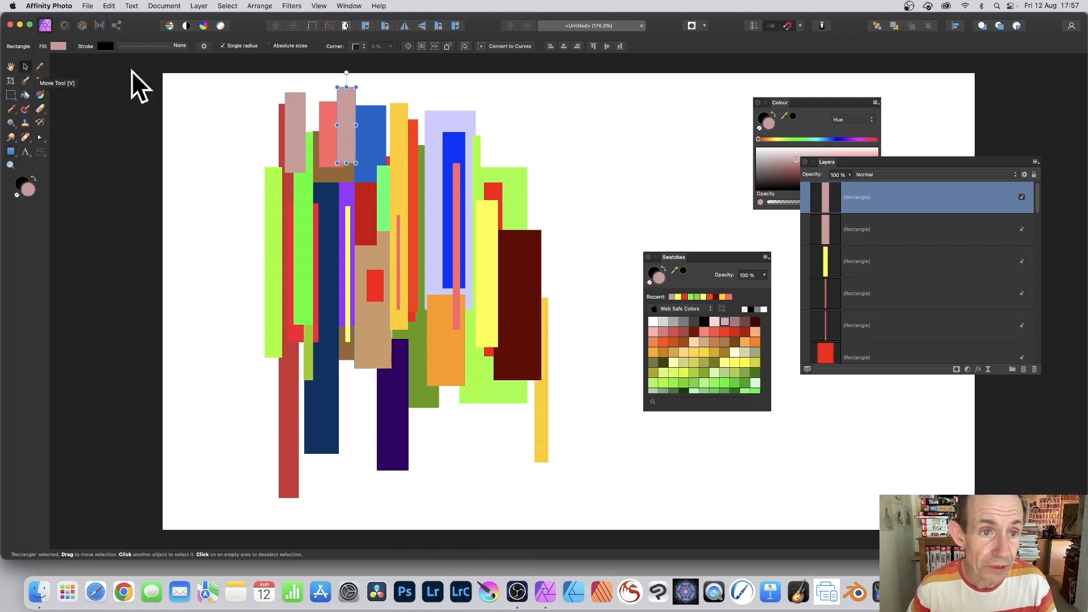
pyautogui.moveTo(217, 71); pyautogui.dragTo(605, 512)
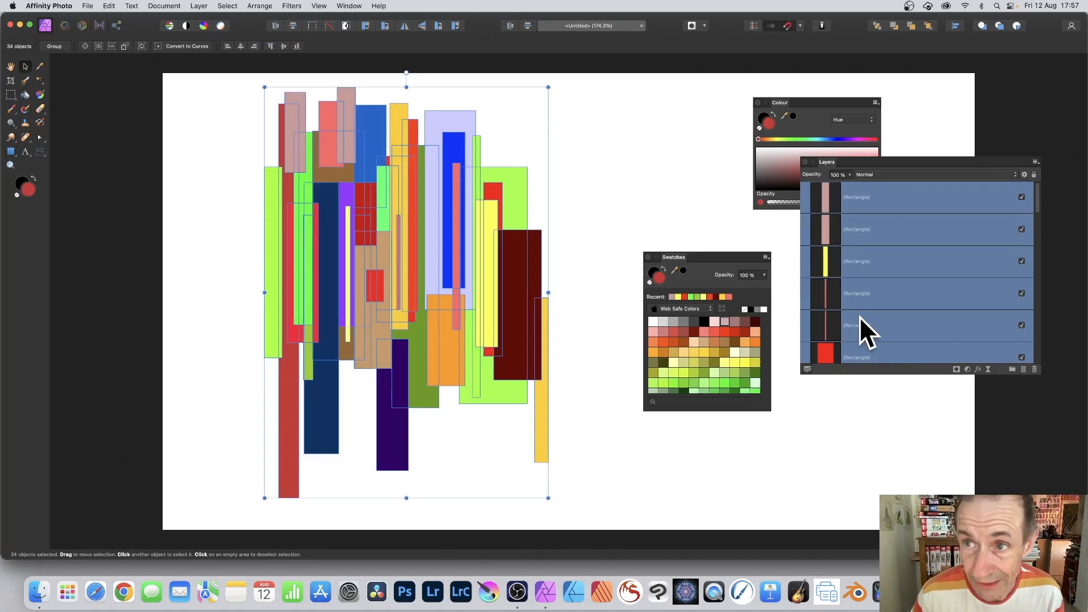
pyautogui.click(198, 5)
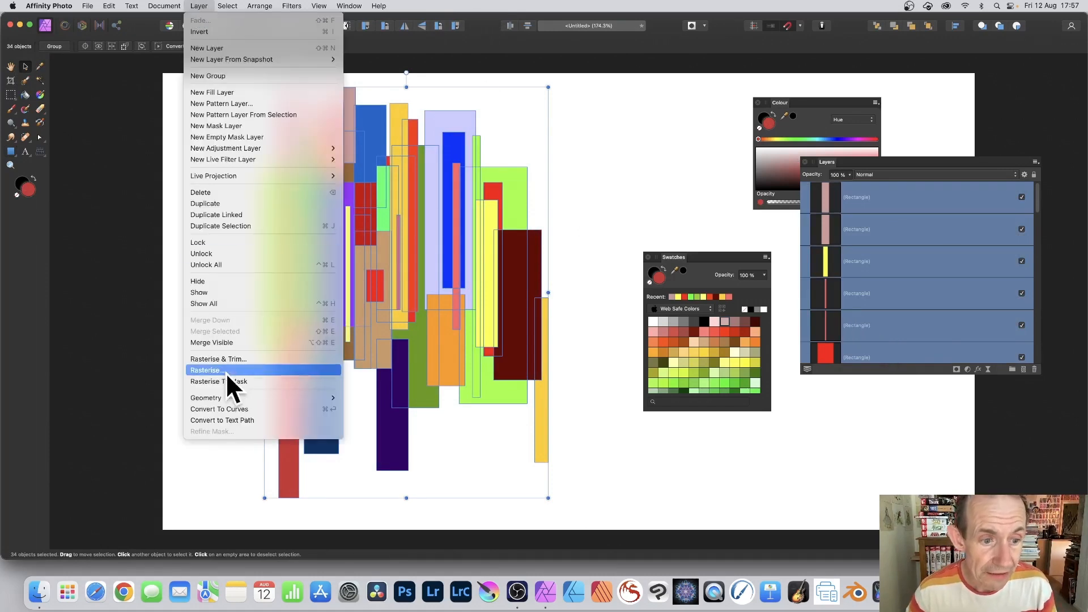
pyautogui.click(236, 343)
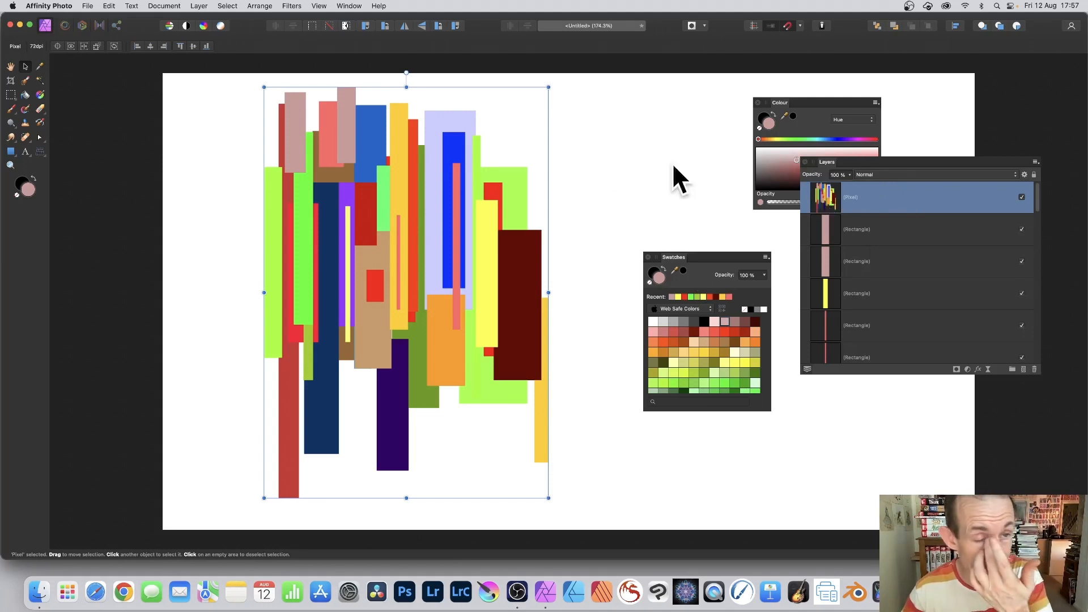
# Create a new pattern layer 500 px wide and 500 px high
pyautogui.click(198, 6)
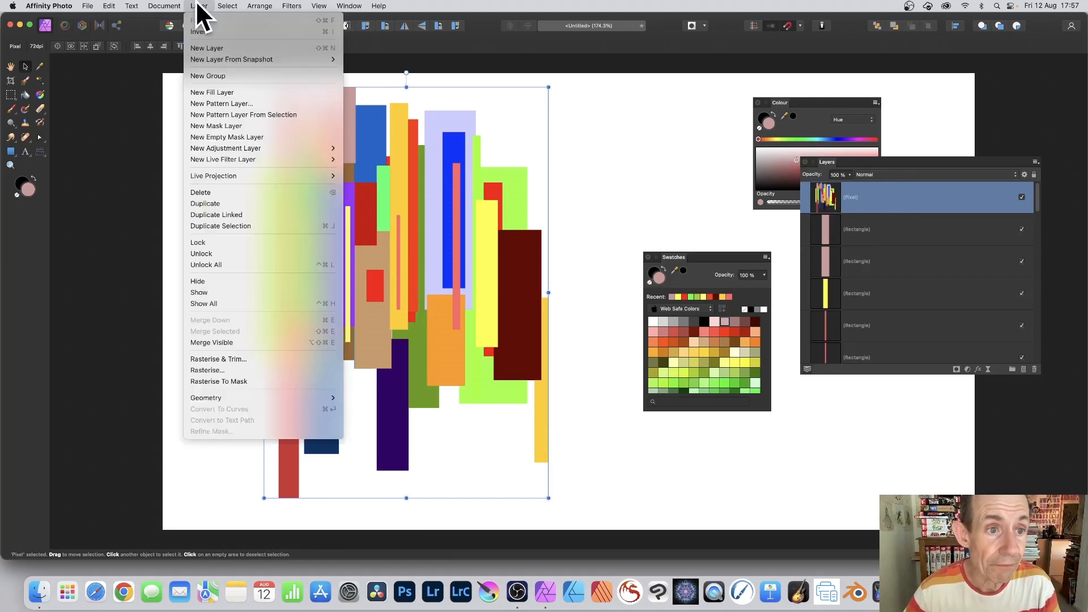
pyautogui.click(227, 103)
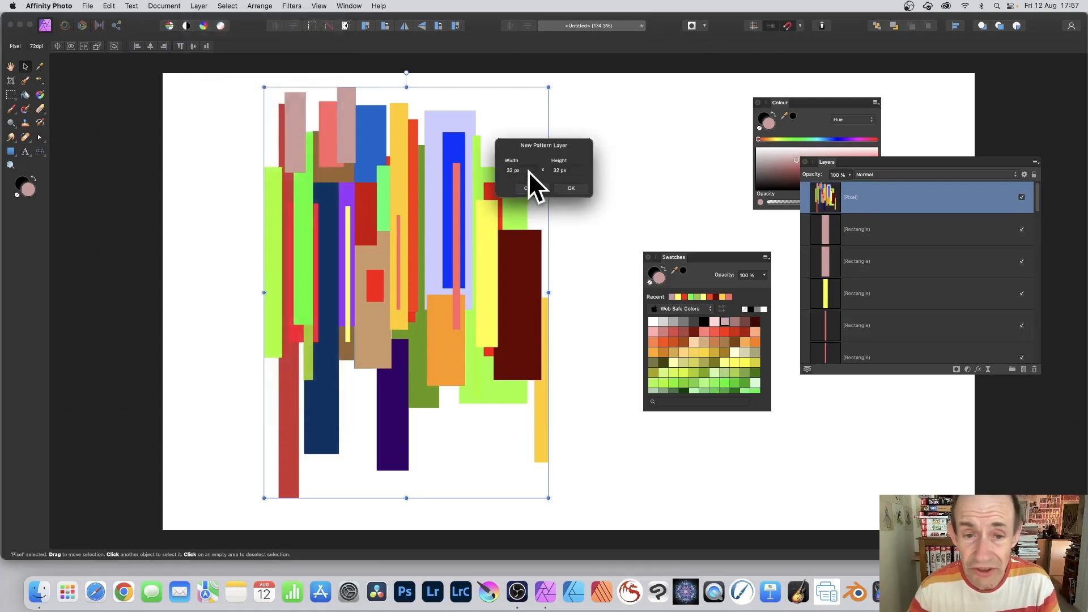
pyautogui.click(527, 171)
pyautogui.write('500')
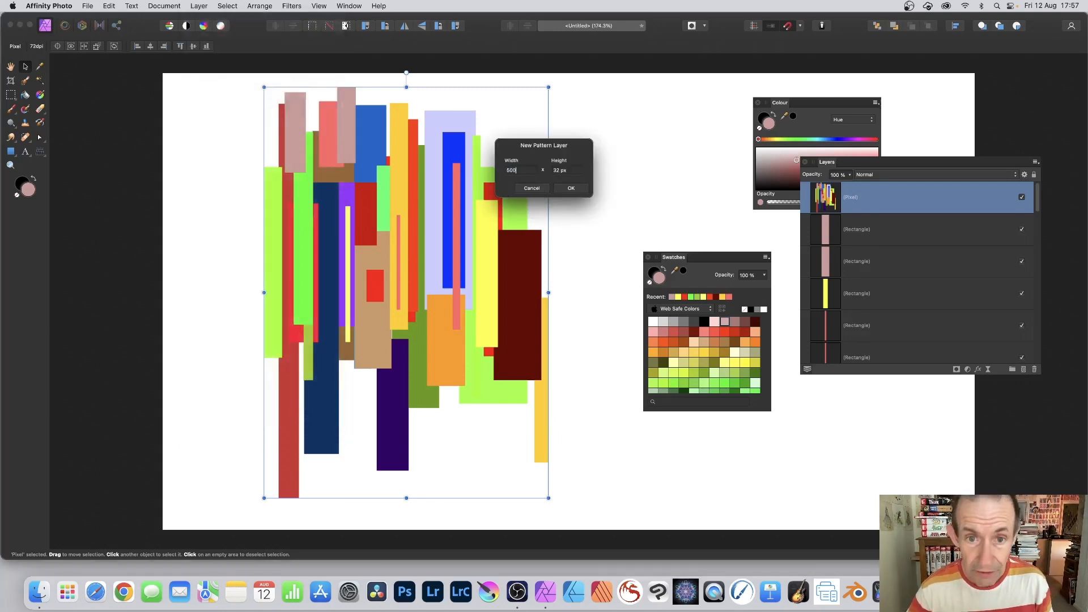
pyautogui.press('Tab')
pyautogui.write('500')
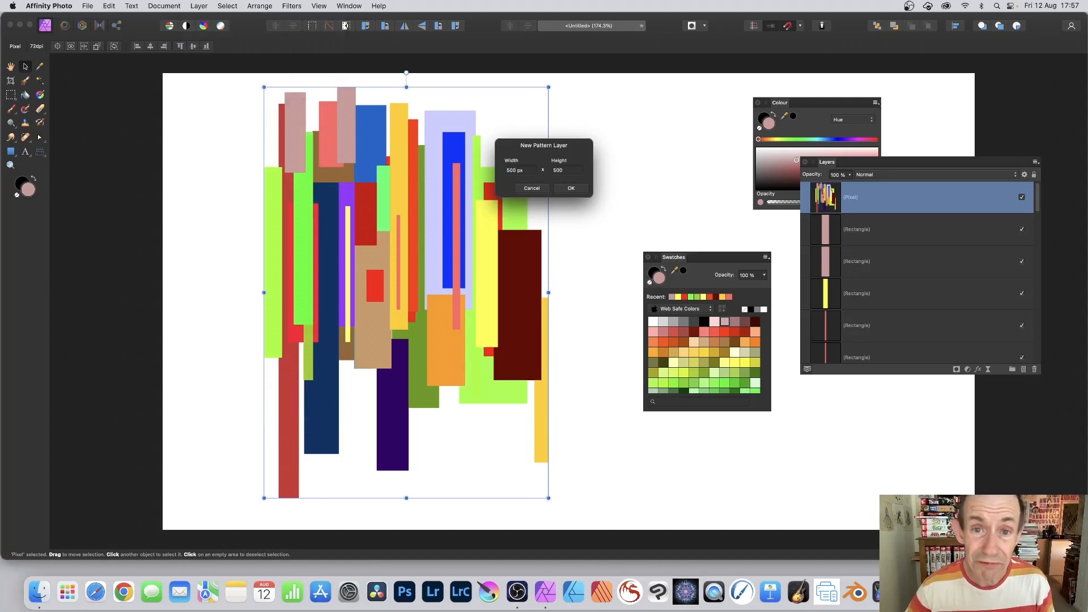
pyautogui.click(572, 186)
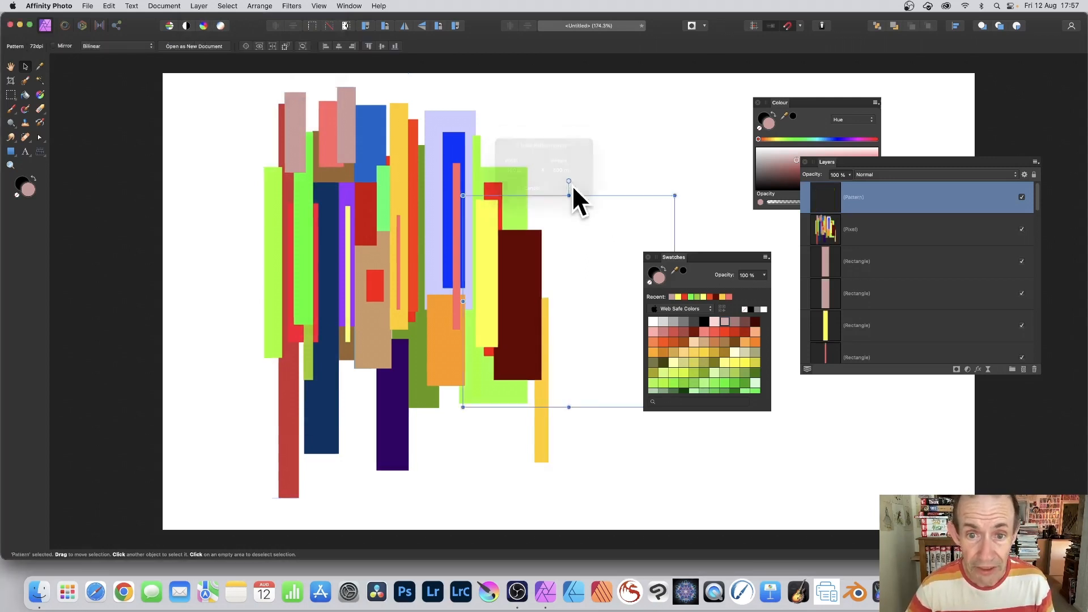
# Move the empty pattern tile over the middle of the artwork and reduce its height so it covers only coloured areas
pyautogui.moveTo(597, 198); pyautogui.dragTo(420, 174)
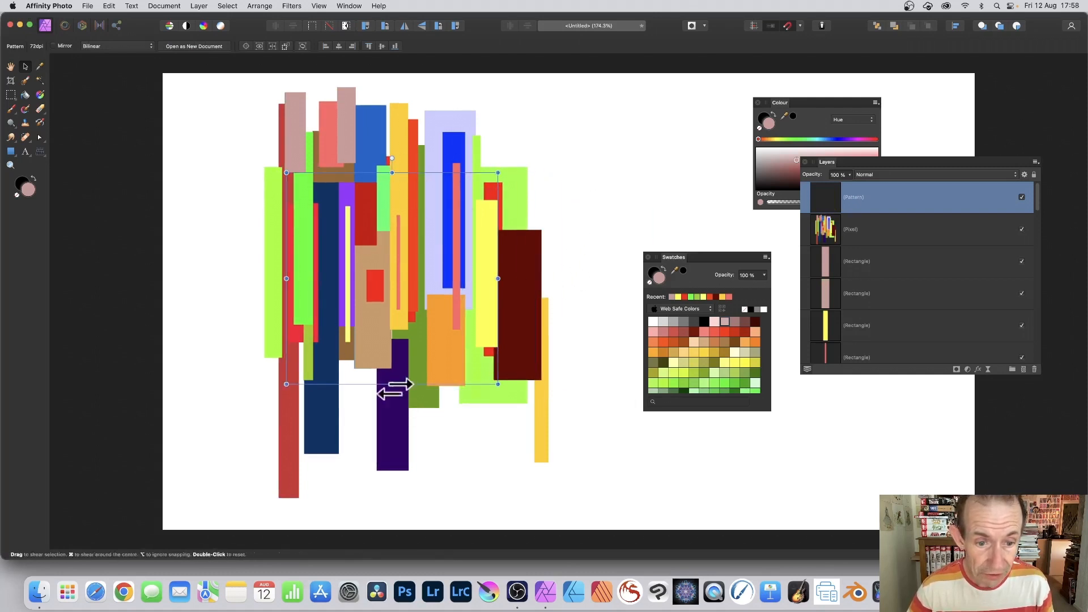
pyautogui.moveTo(392, 384); pyautogui.dragTo(399, 320)
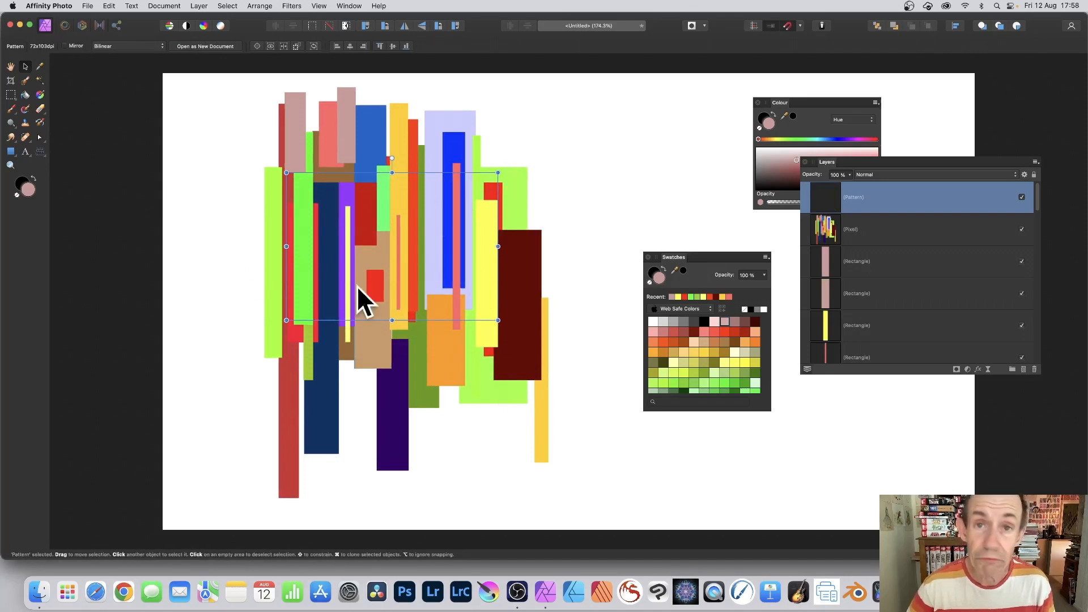
pyautogui.moveTo(392, 320)
pyautogui.mouseDown()
pyautogui.moveTo(392, 289)
pyautogui.moveTo(392, 321)
pyautogui.mouseUp()
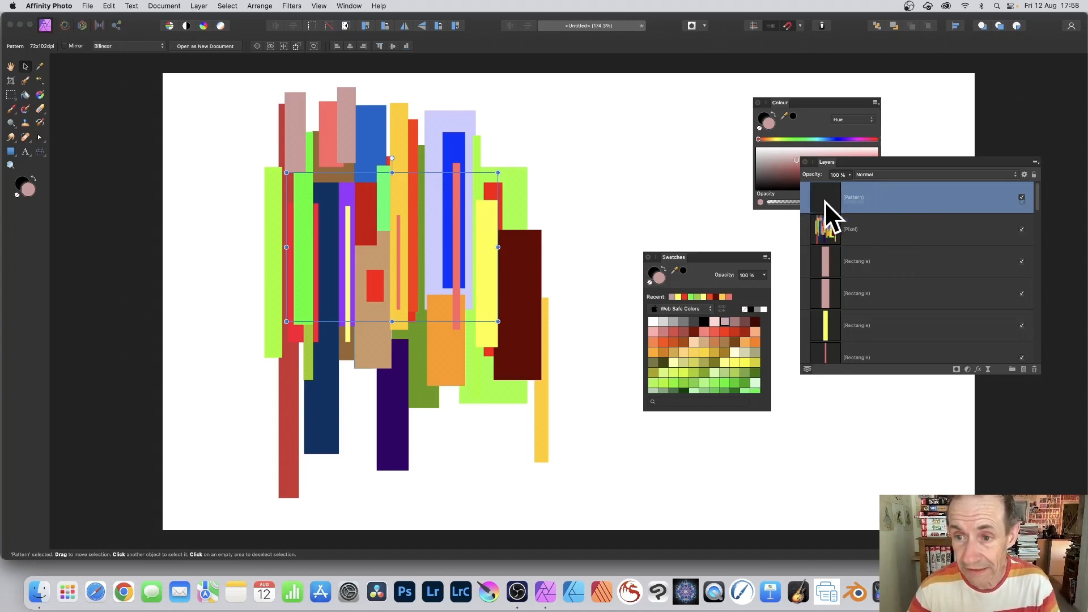
# Place the pattern layer below the merged pixel layer and merge the two with Merge Selected
pyautogui.moveTo(825, 236); pyautogui.dragTo(822, 242)
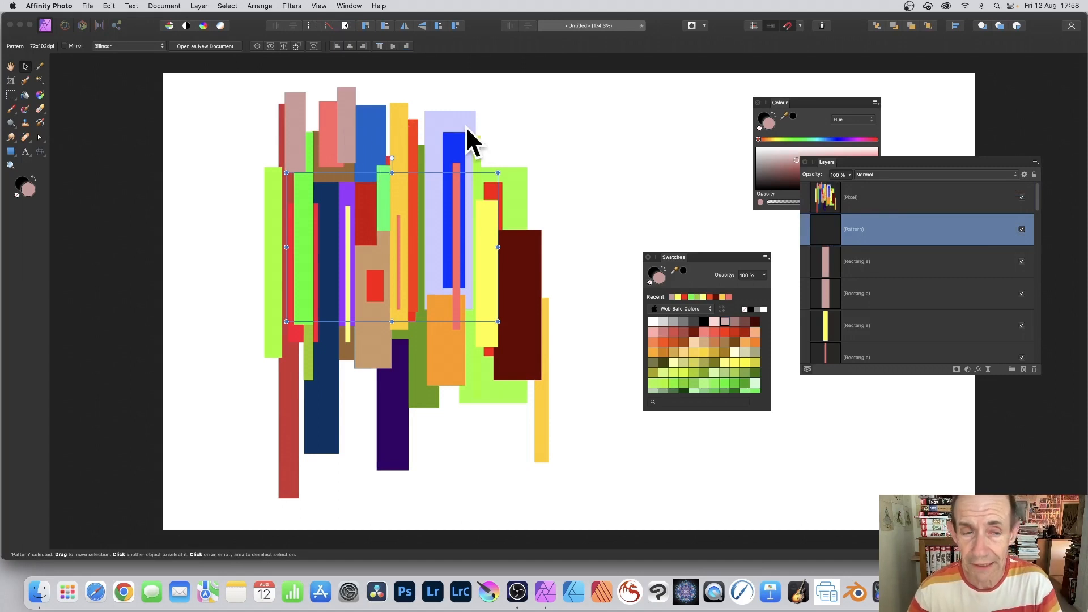
pyautogui.keyDown('shift'); pyautogui.click(861, 200); pyautogui.keyUp('shift')
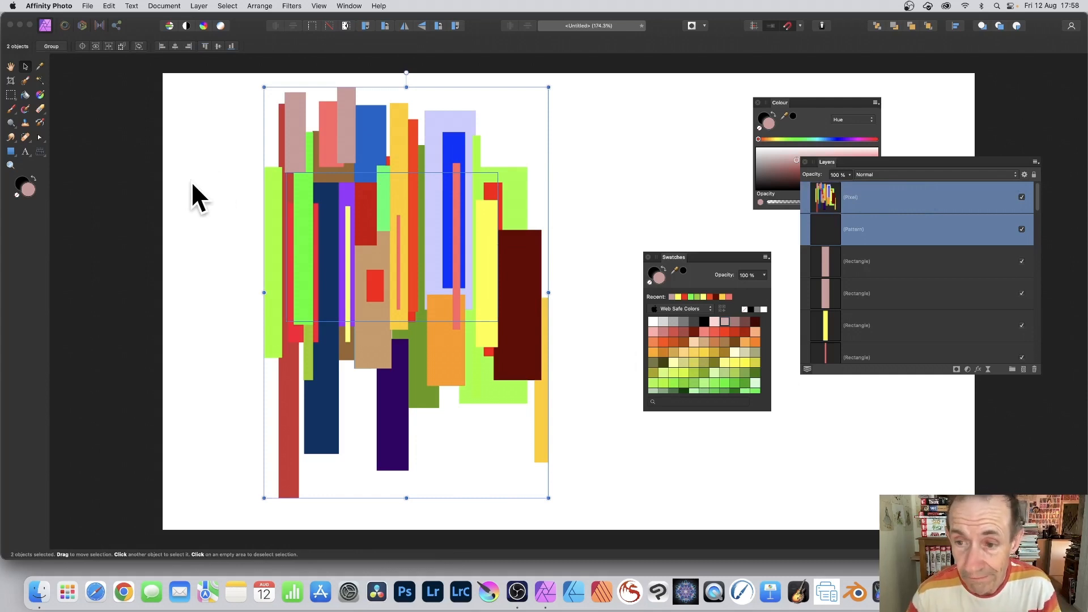
pyautogui.click(197, 6)
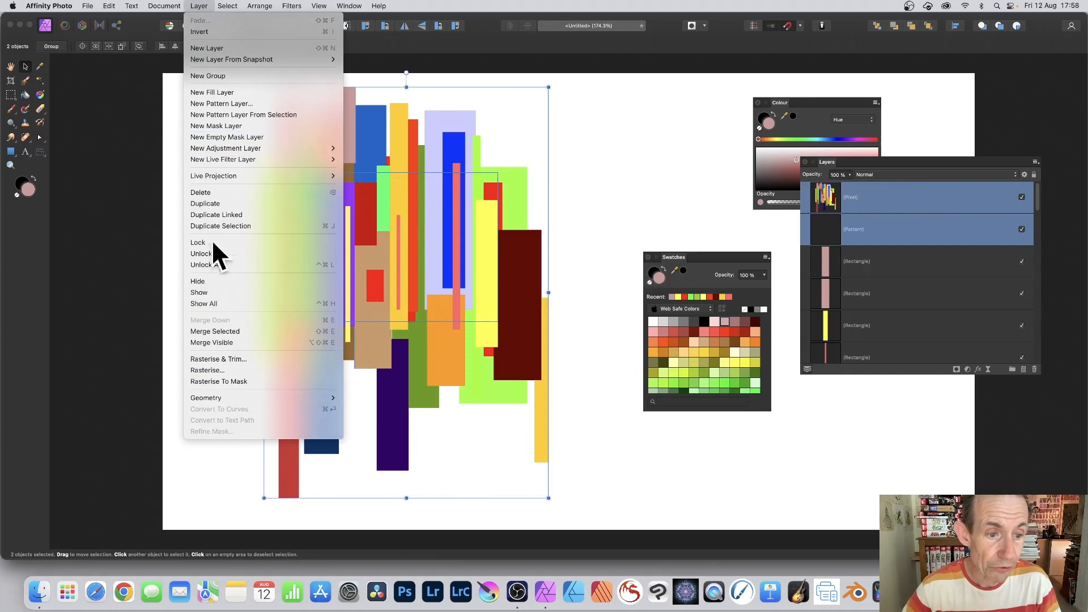
pyautogui.click(247, 331)
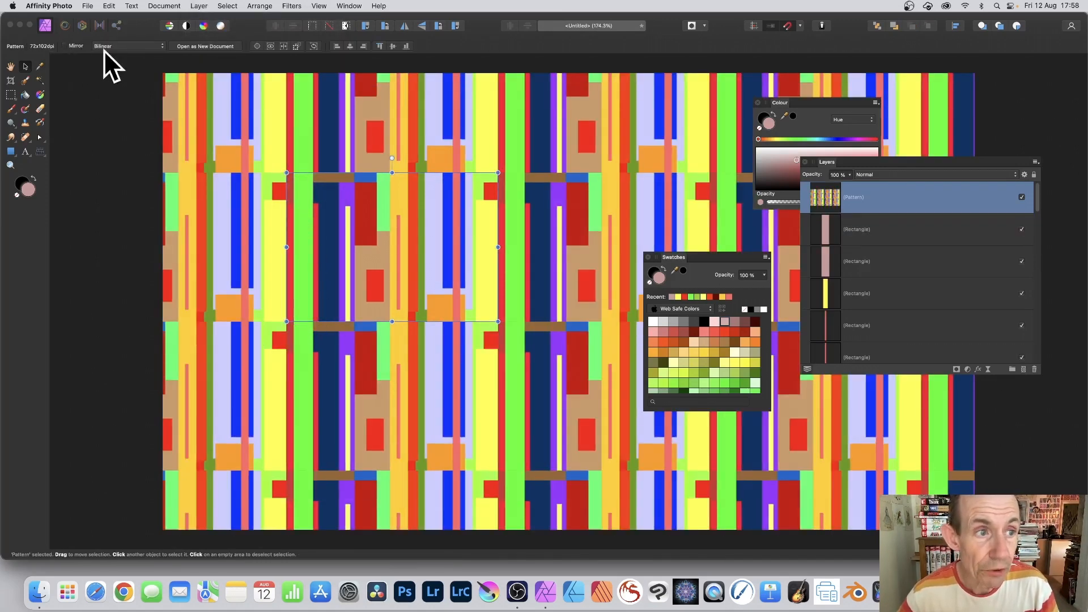
# Turn on mirroring for the pattern, shrink its tile, and reshape the tile into a narrow, tall one
pyautogui.click(64, 46)
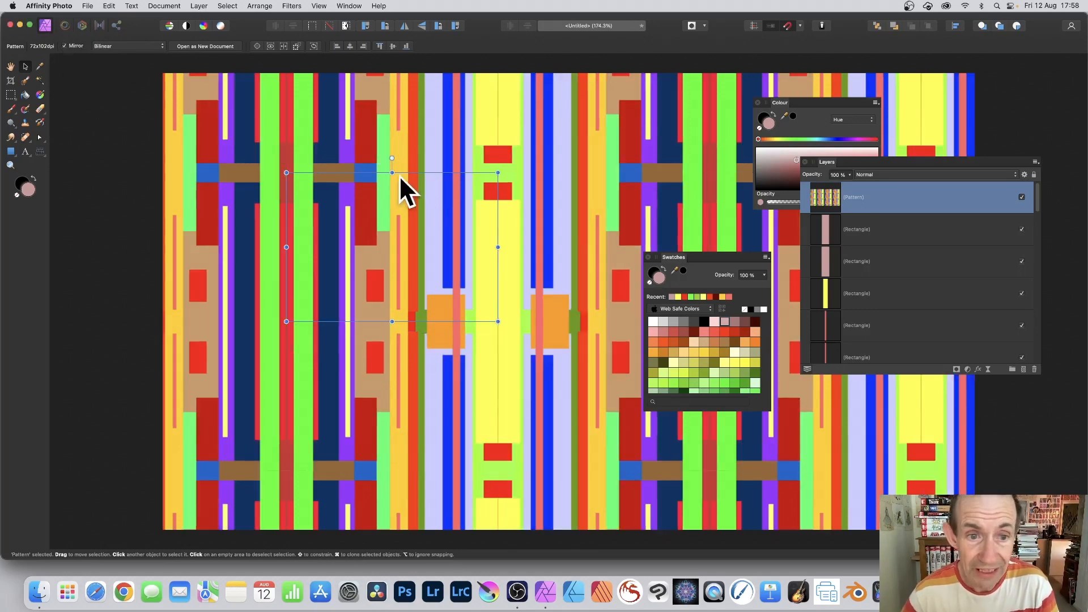
pyautogui.moveTo(277, 171); pyautogui.dragTo(405, 202)
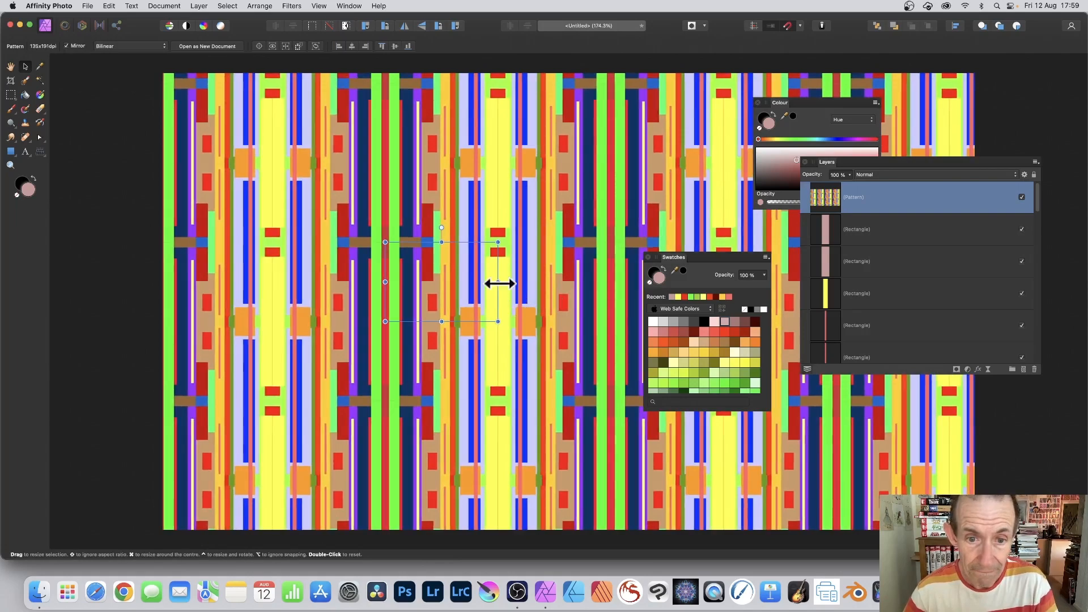
pyautogui.moveTo(498, 280); pyautogui.dragTo(416, 282)
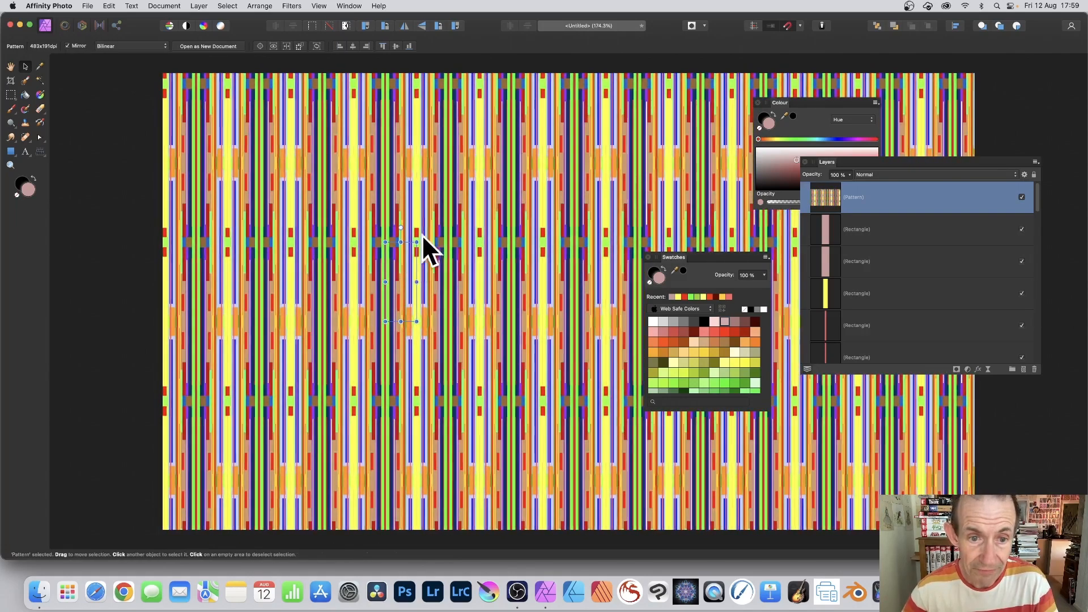
pyautogui.moveTo(401, 242); pyautogui.dragTo(401, 92)
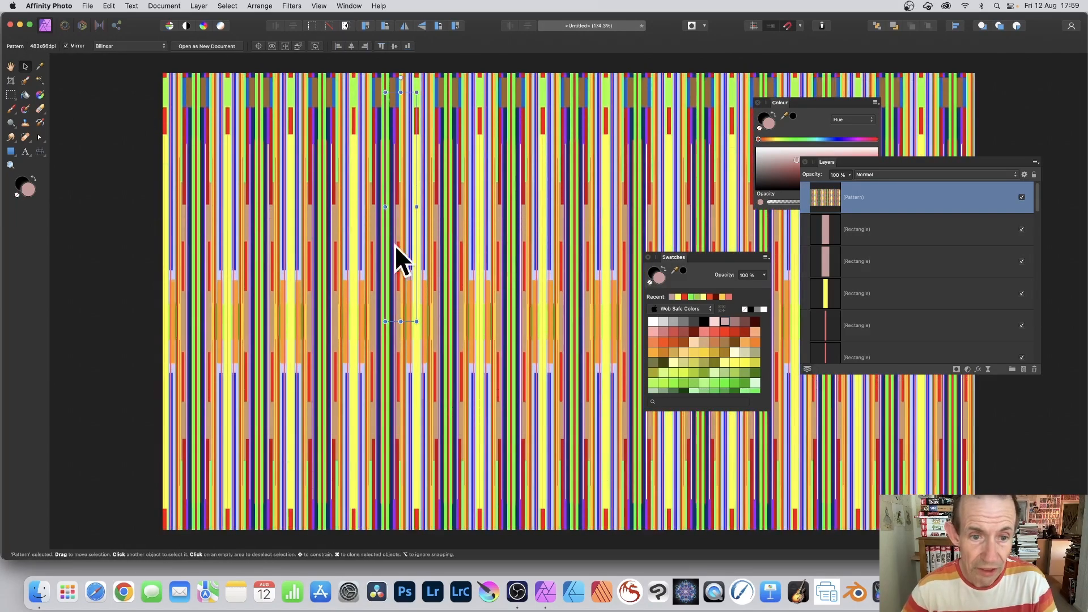
# Rotate and stretch the pattern tile so its stripes run diagonally, and create a combined pixel layer with Merge Visible
pyautogui.moveTo(401, 321); pyautogui.dragTo(348, 372)
pyautogui.moveTo(387, 276); pyautogui.dragTo(390, 289)
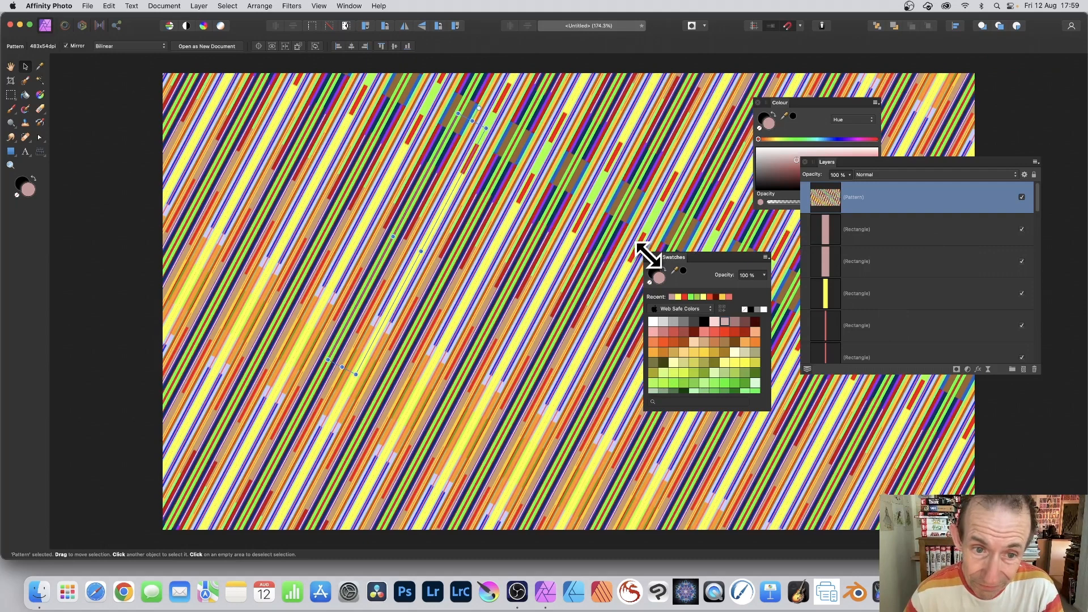
pyautogui.click(199, 6)
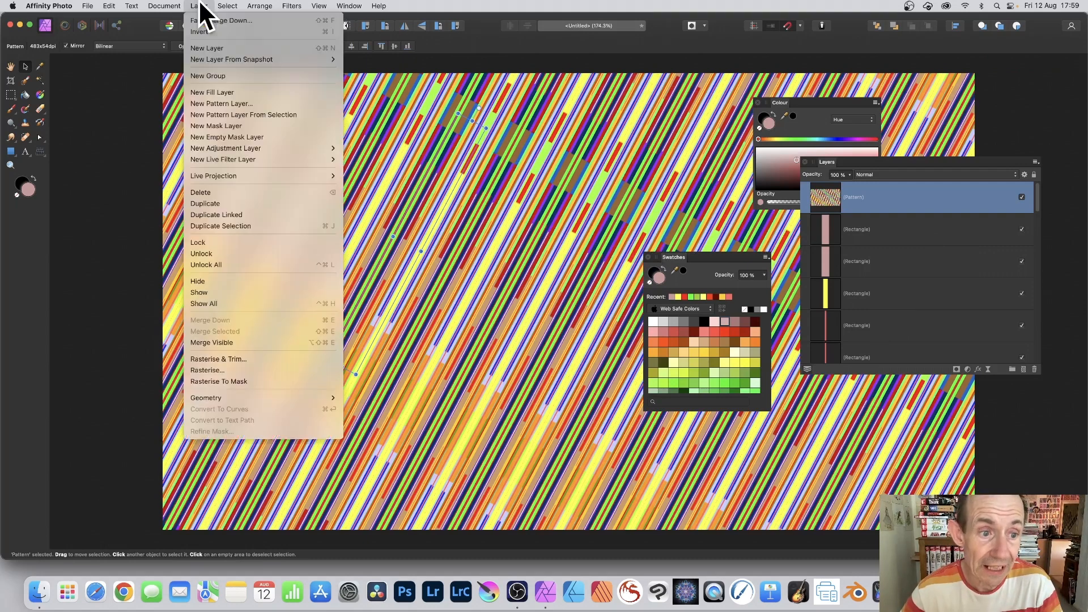
pyautogui.click(234, 342)
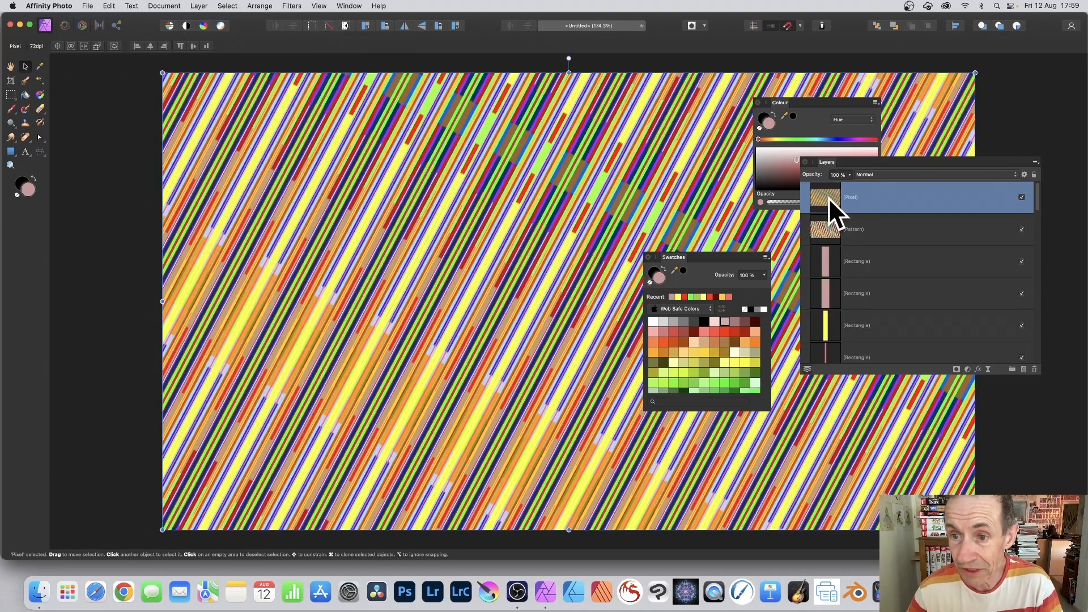
pyautogui.click(828, 197)
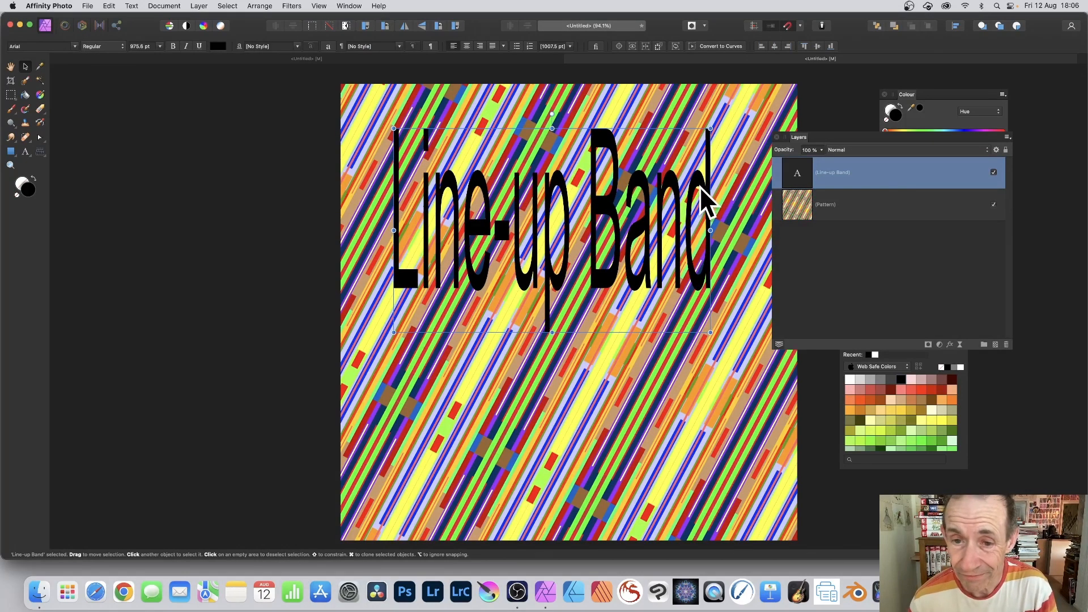
# Nudge the "Line-up Band" text slightly, cut the striped pattern layer and paste it inside the text to fill the letters
pyautogui.moveTo(693, 186); pyautogui.dragTo(700, 178)
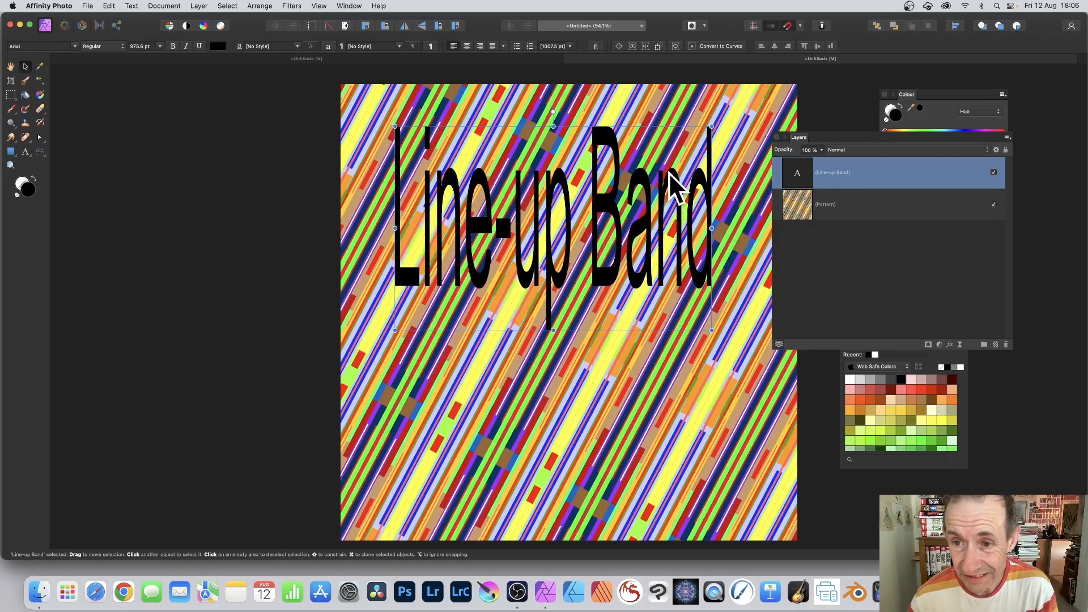
pyautogui.click(795, 205)
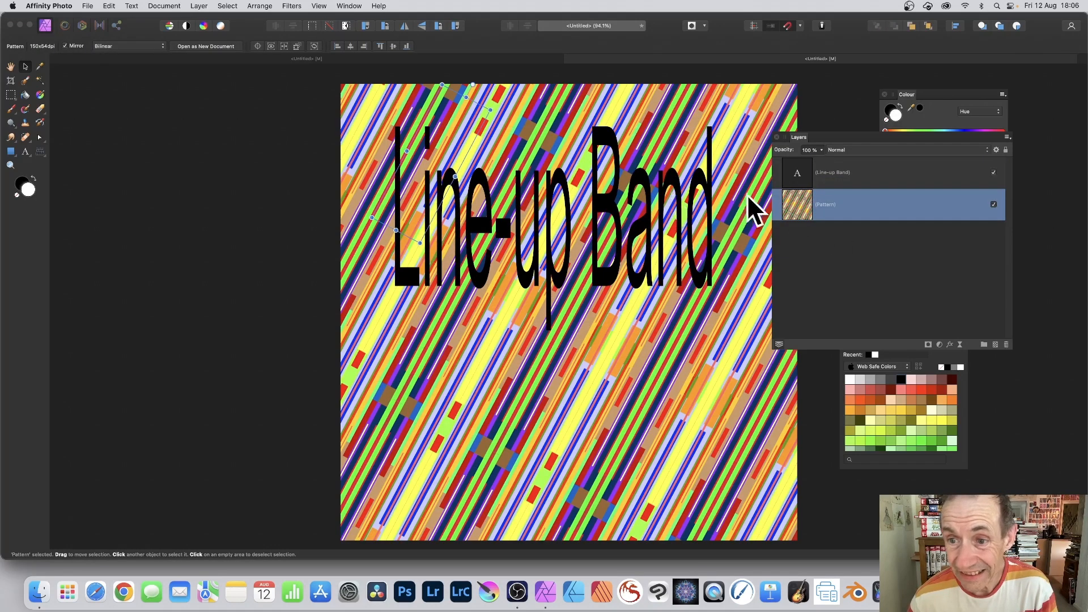
pyautogui.click(109, 5)
pyautogui.click(108, 48)
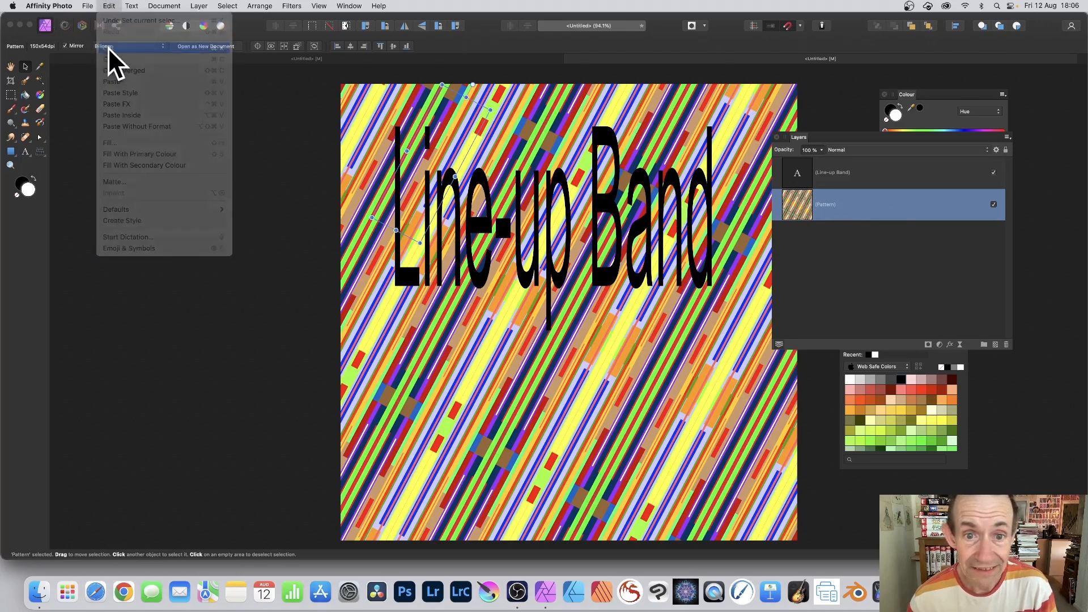
pyautogui.moveTo(474, 180)
pyautogui.mouseDown()
pyautogui.moveTo(458, 167)
pyautogui.moveTo(467, 172)
pyautogui.mouseUp()
pyautogui.click(108, 6)
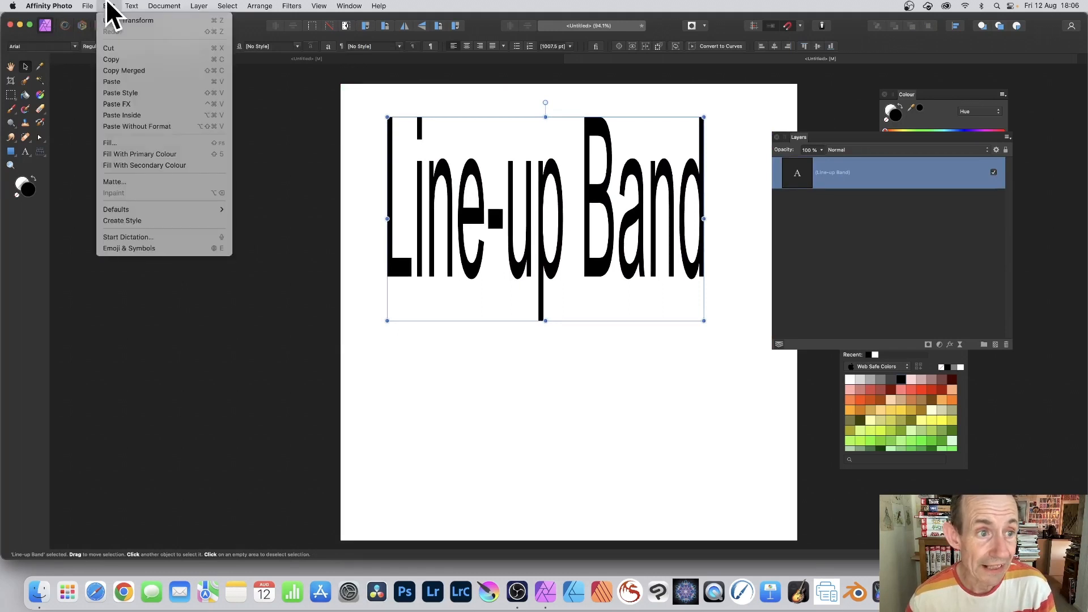
pyautogui.click(125, 114)
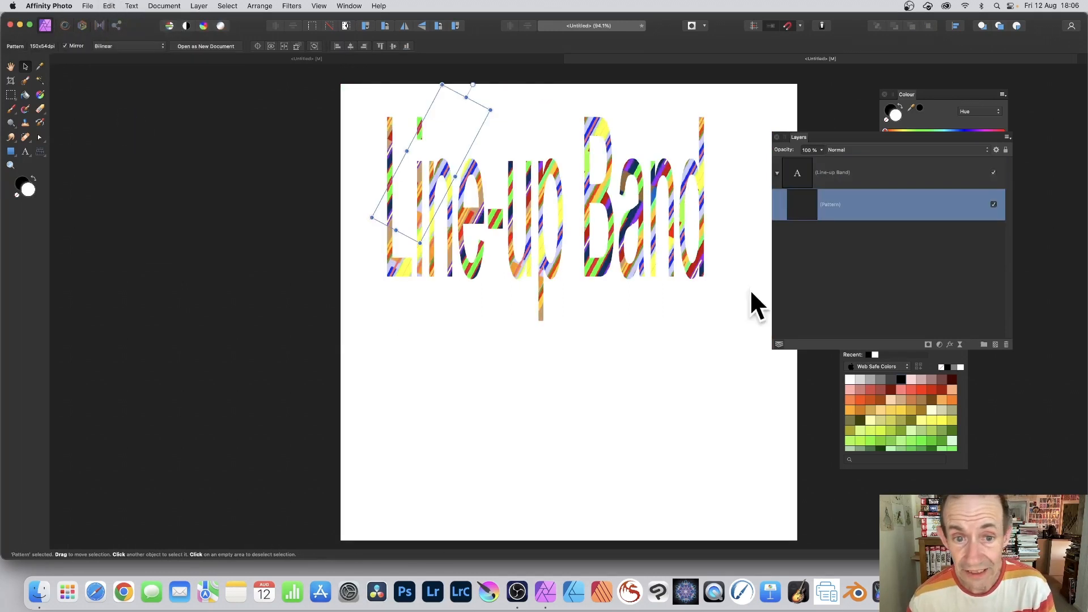
pyautogui.click(694, 267)
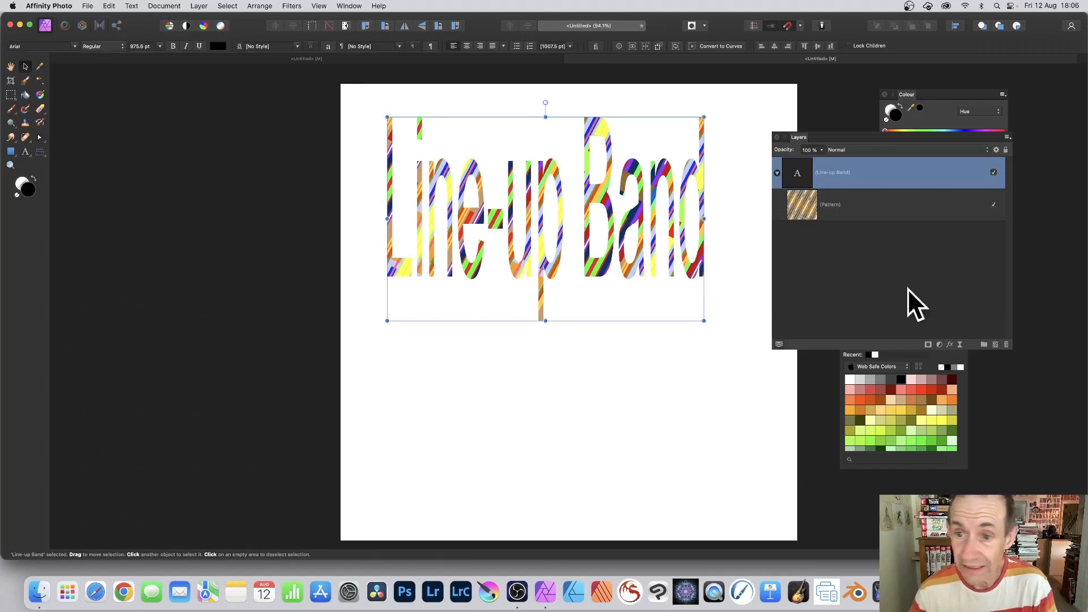
pyautogui.click(866, 256)
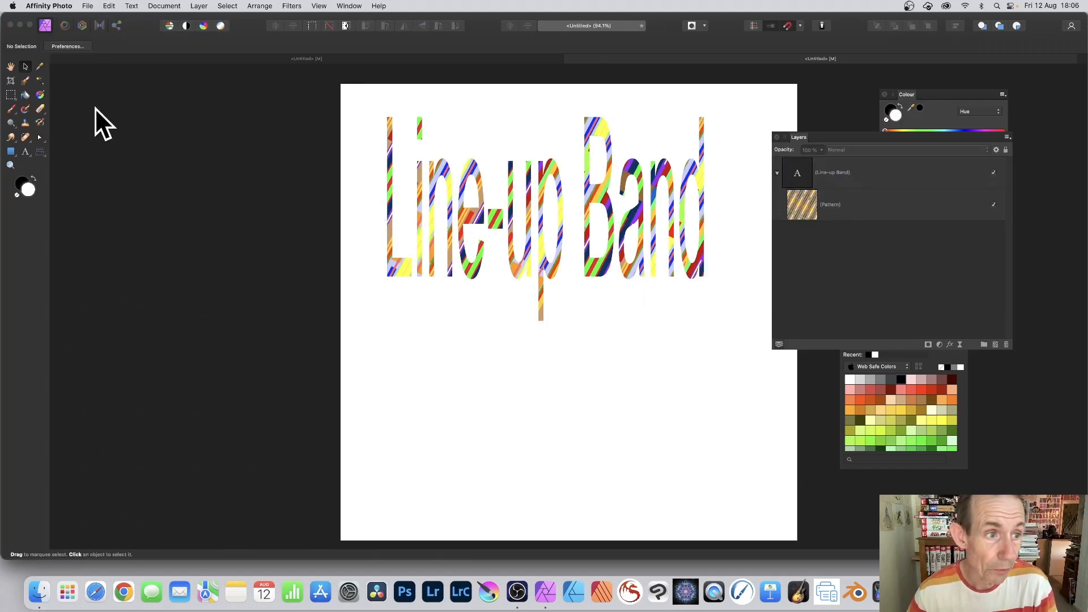
# Draw a black rectangle covering the whole page and place it beneath the pattern-filled text as a background
pyautogui.click(10, 151)
pyautogui.moveTo(332, 79); pyautogui.dragTo(805, 440)
pyautogui.moveTo(798, 172); pyautogui.dragTo(794, 219)
pyautogui.scroll(3, 423, 167)
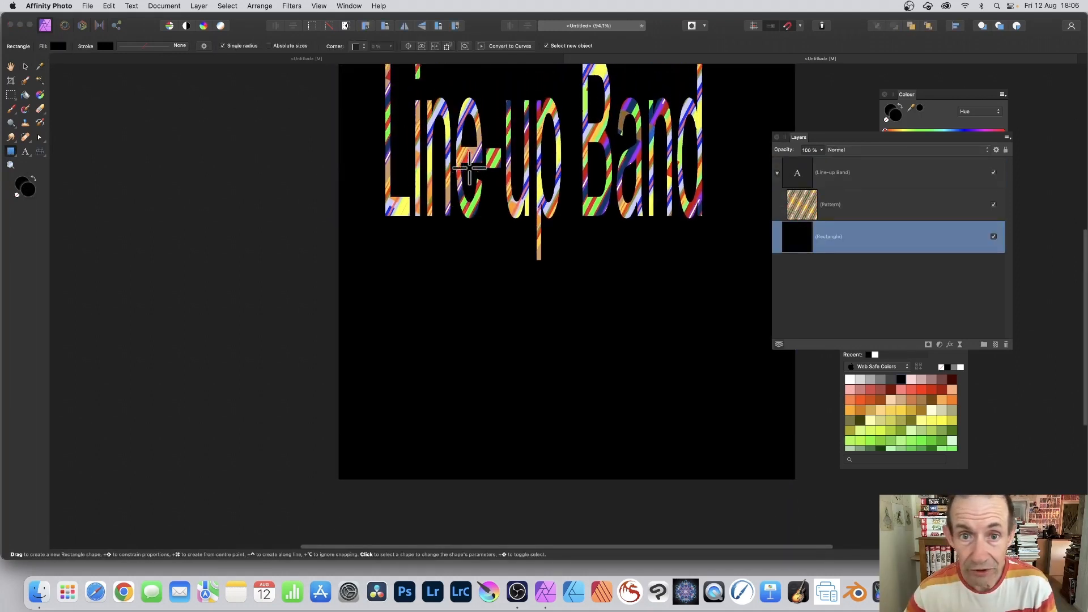
pyautogui.click(24, 67)
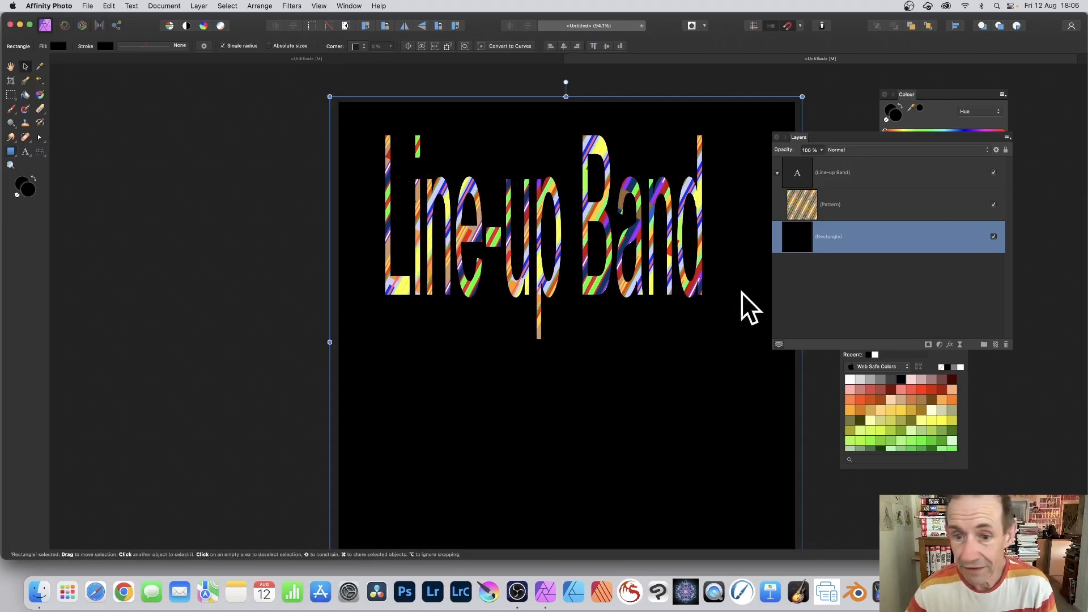